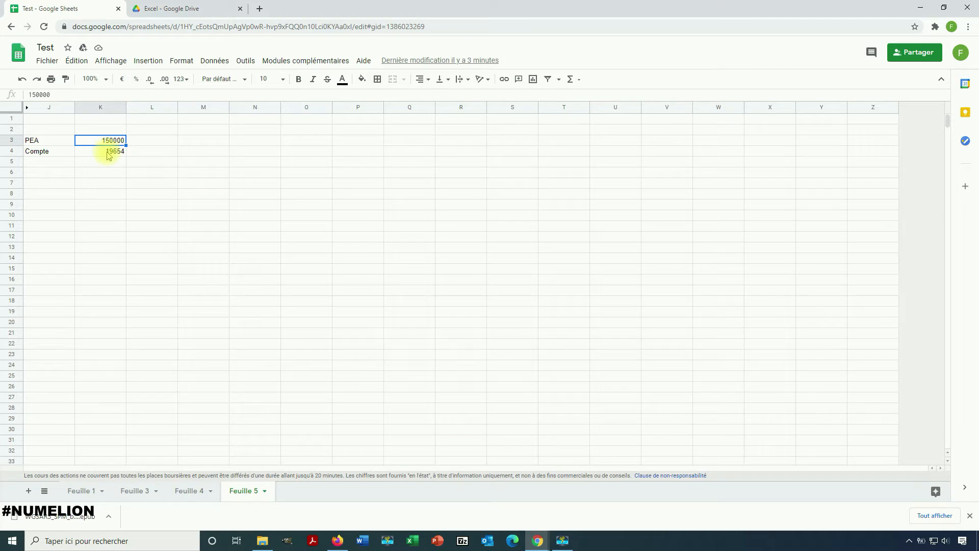
Insert a chart from the PEA and Compte data in J3:K4 and change its type to Graphique jauge.
left_click(96, 145)
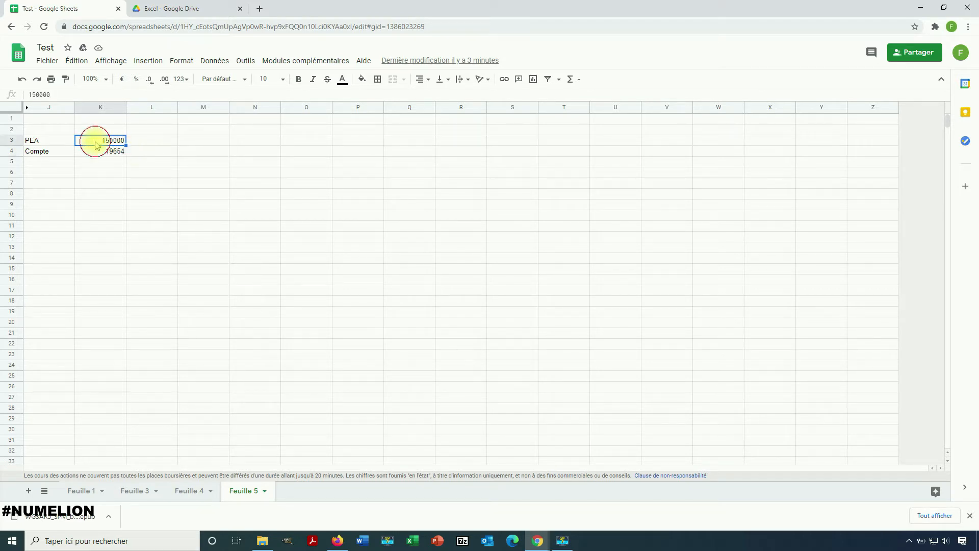
left_click(108, 154)
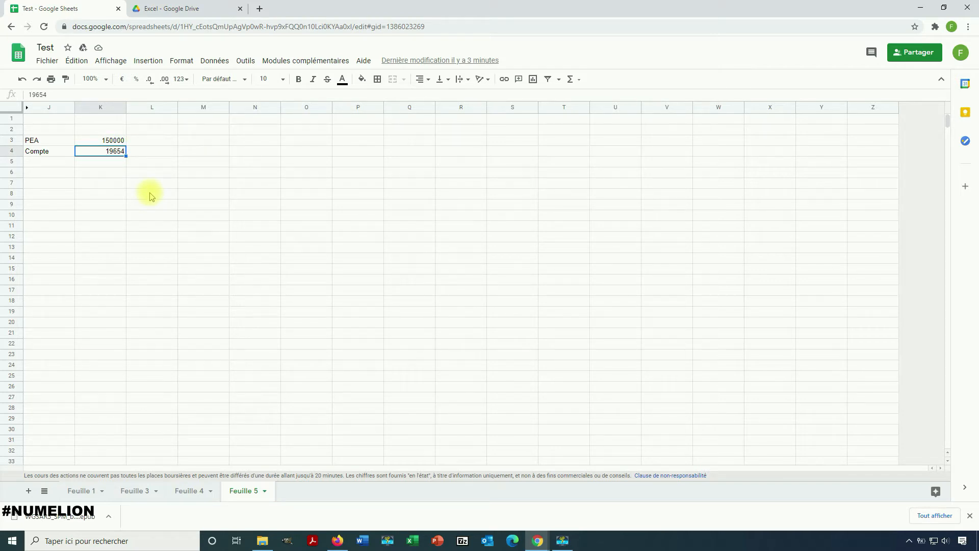
left_click(148, 61)
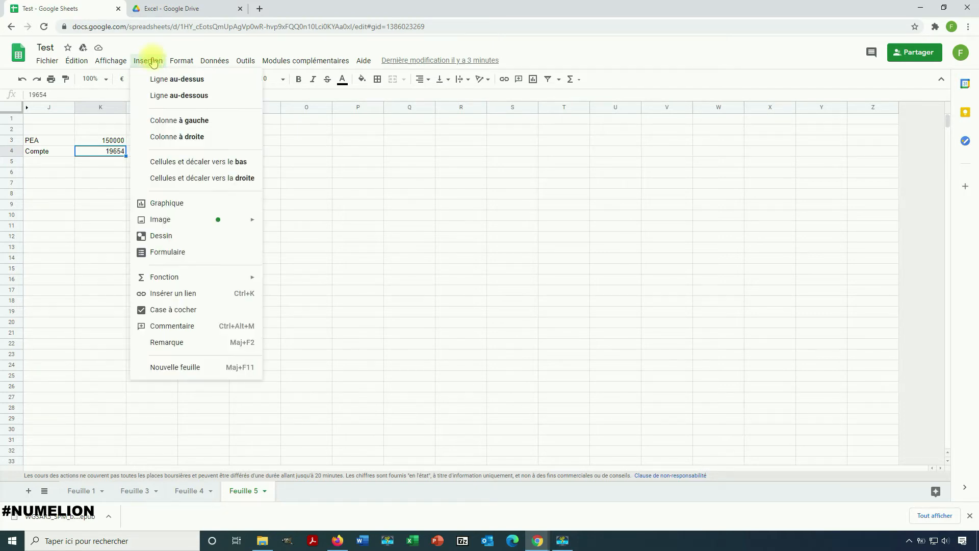
left_click(171, 203)
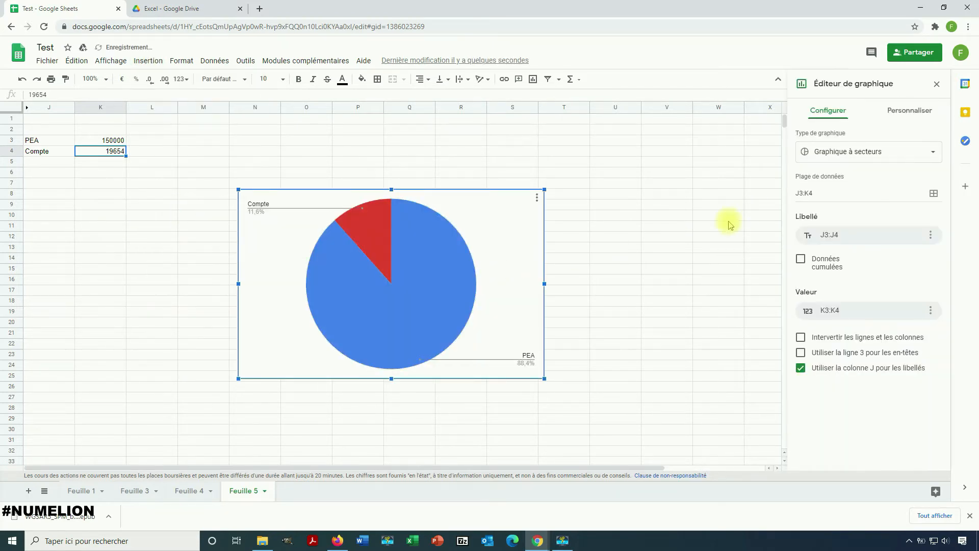
left_click(831, 152)
scroll(815, 376, "down", 10)
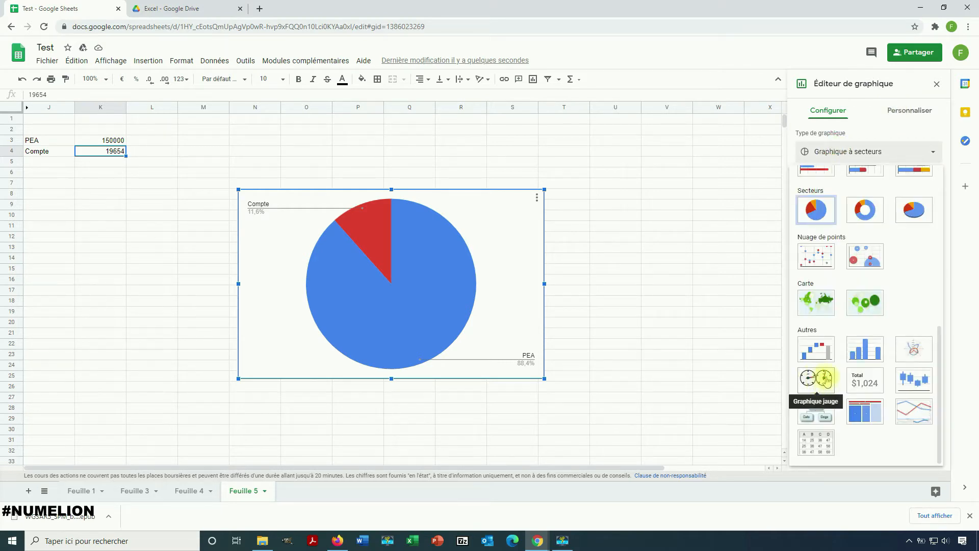
left_click(823, 380)
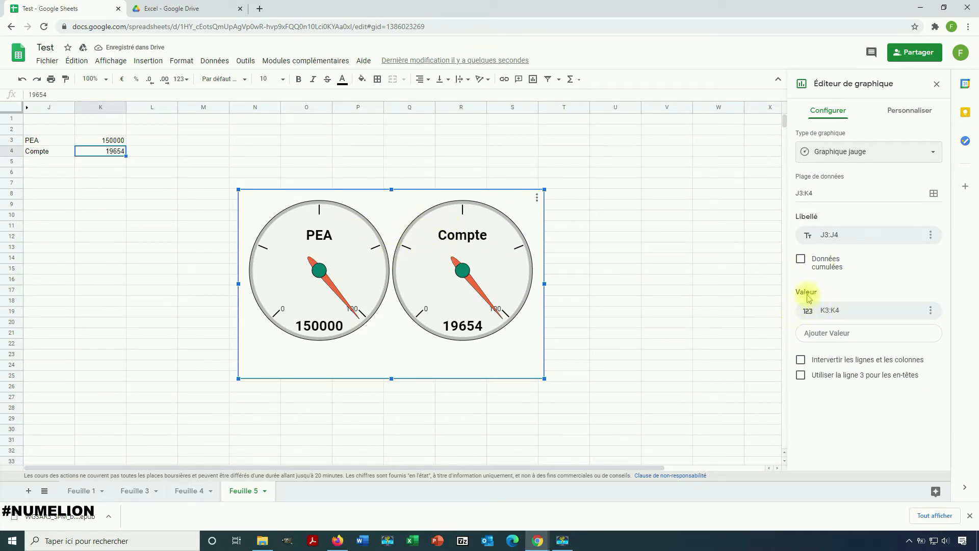
Set the gauge chart's value range to cell K4 only.
left_click(849, 316)
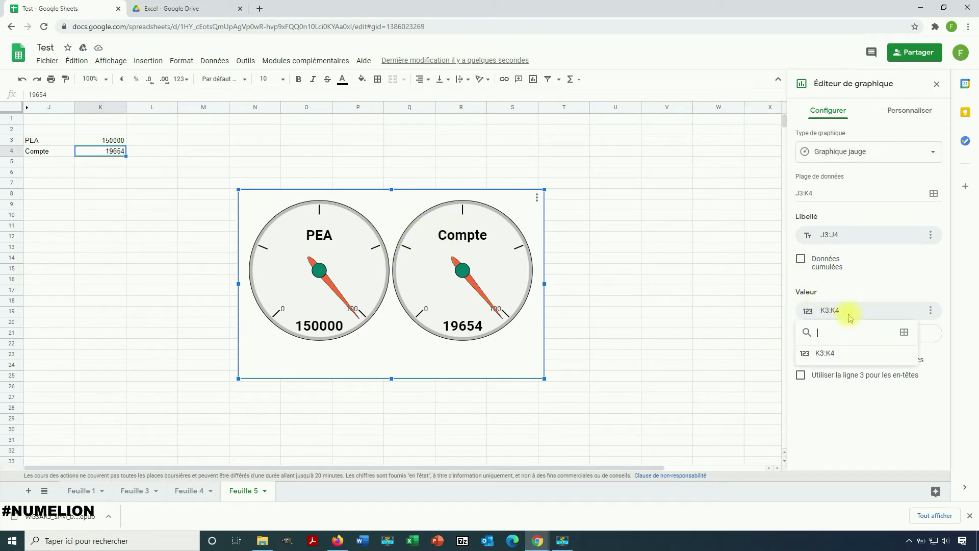
left_click(904, 332)
left_click(100, 151)
left_click(563, 299)
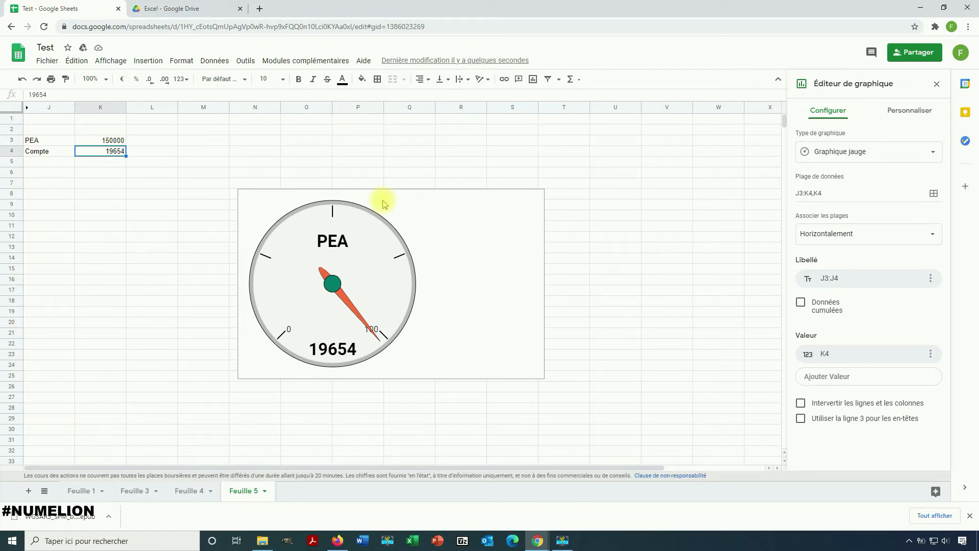
Set the gauge chart's label range to cell J4 and rename that cell as "Compte PEA".
left_click(851, 284)
left_click(904, 300)
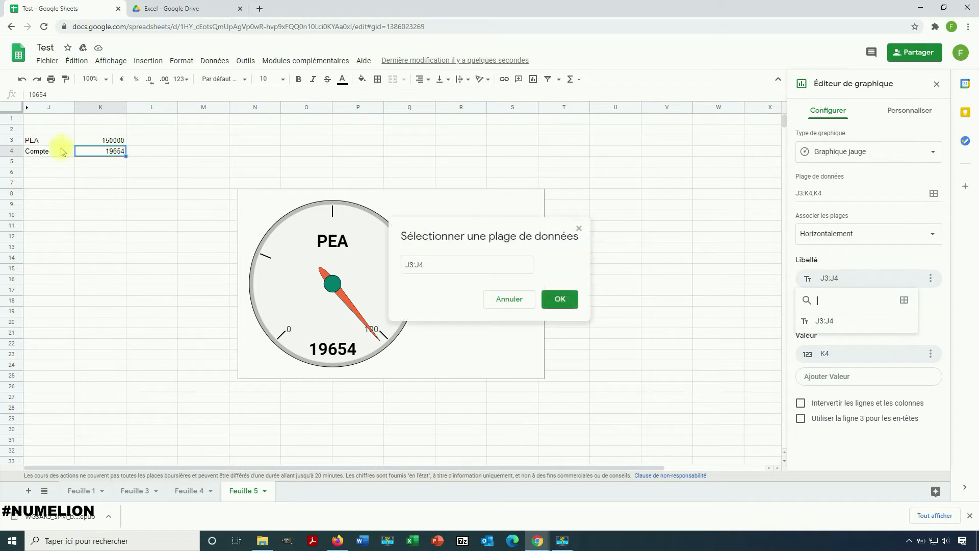
left_click(36, 153)
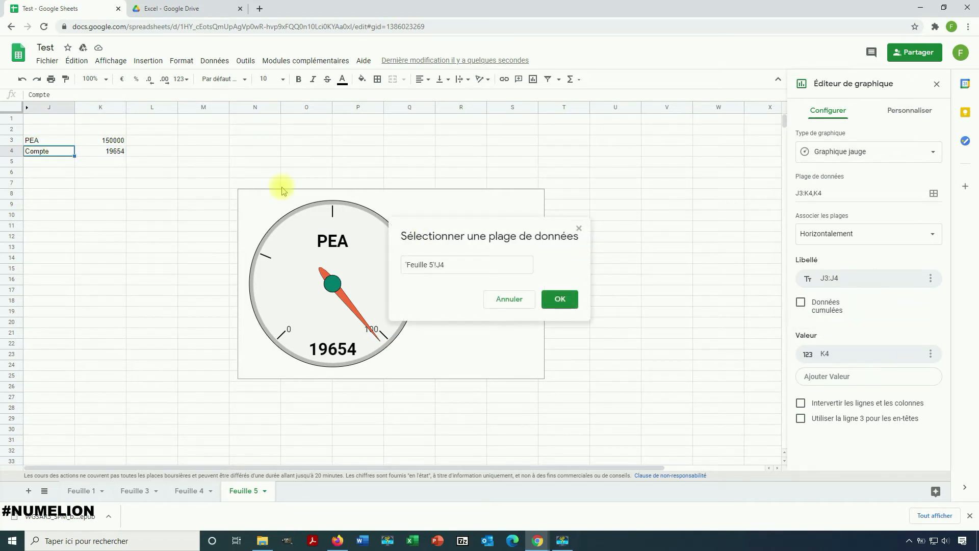
left_click(554, 300)
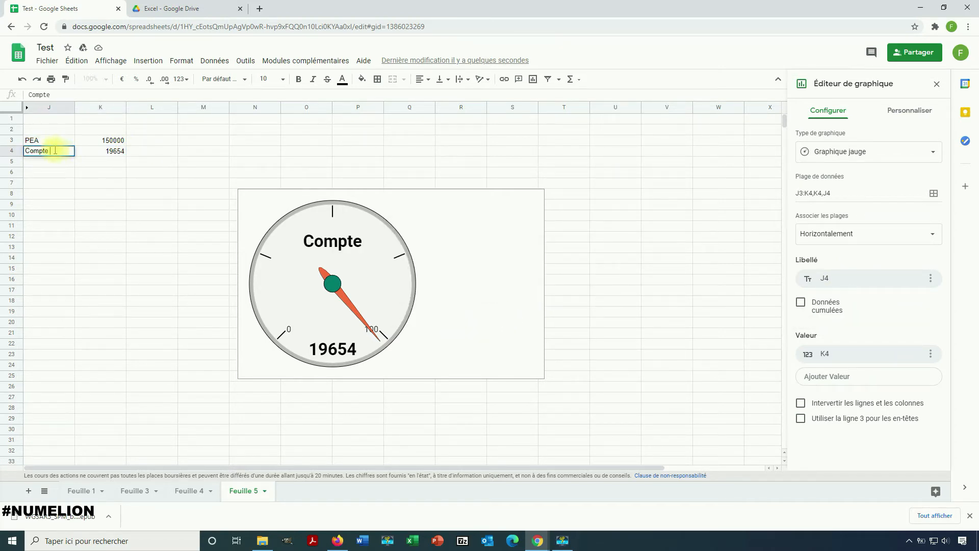
type("A")
key("Return")
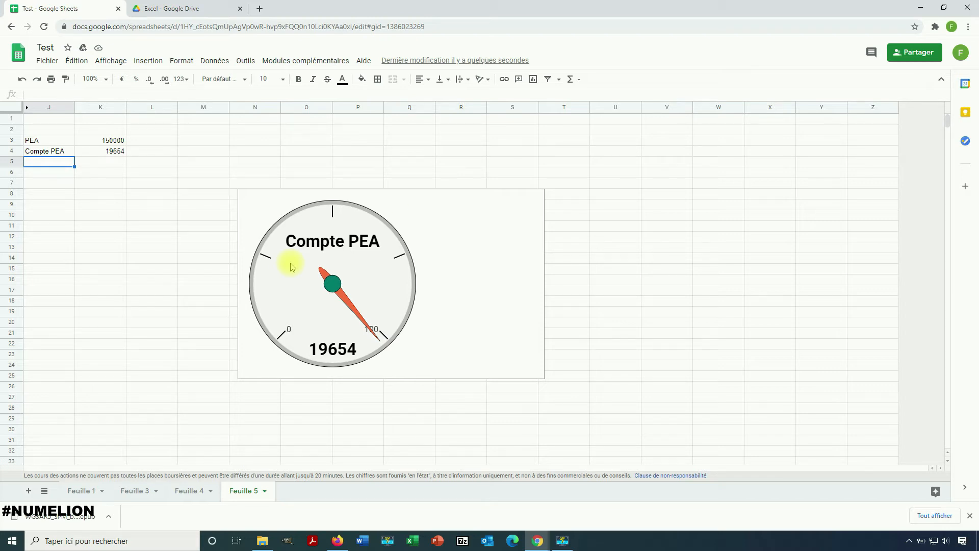
Reopen the gauge chart for editing and set its background colour to Aucune in the chart style.
double_click(396, 195)
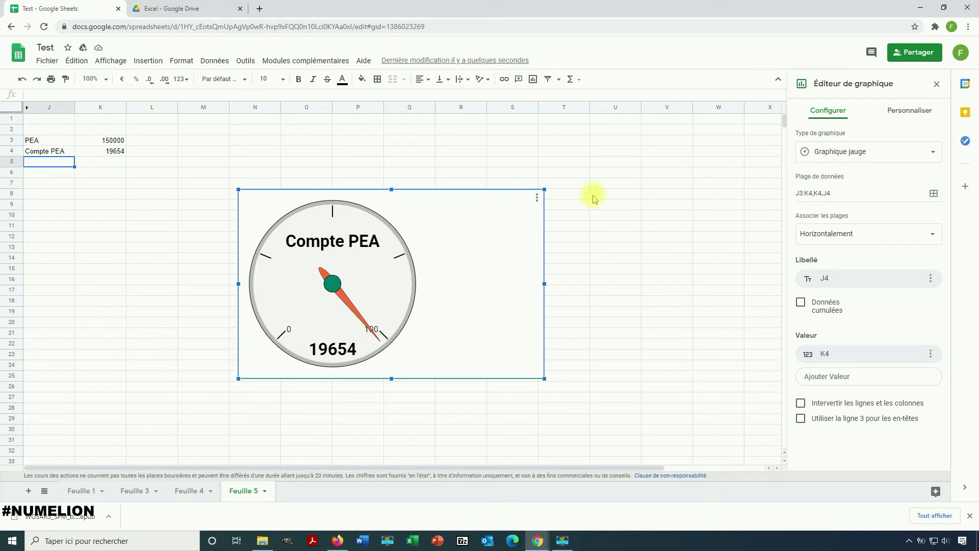
left_click(537, 198)
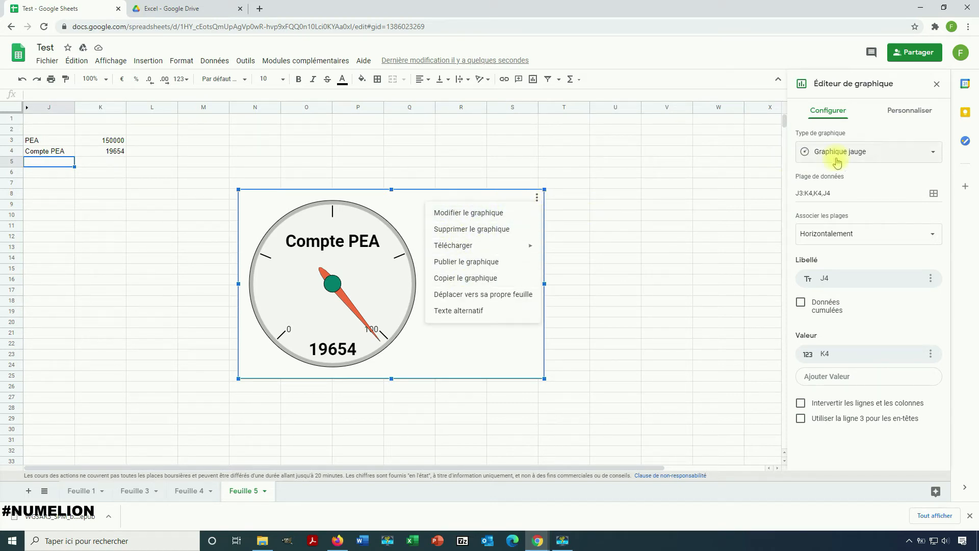
left_click(902, 110)
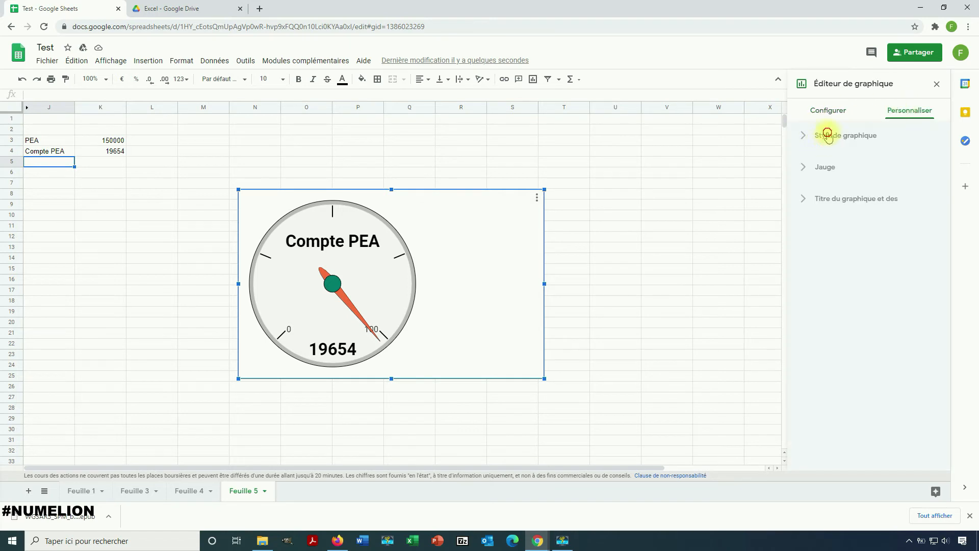
left_click(827, 137)
left_click(810, 176)
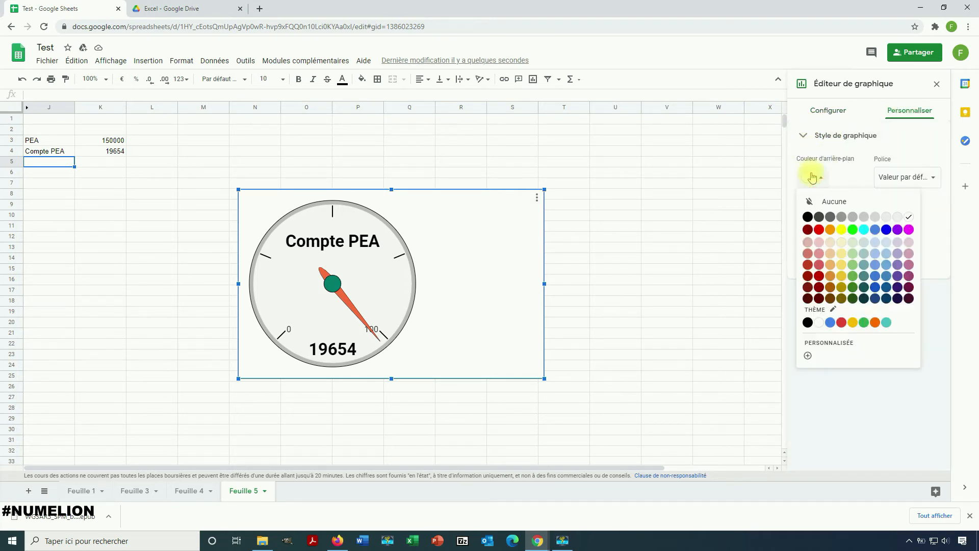
left_click(826, 199)
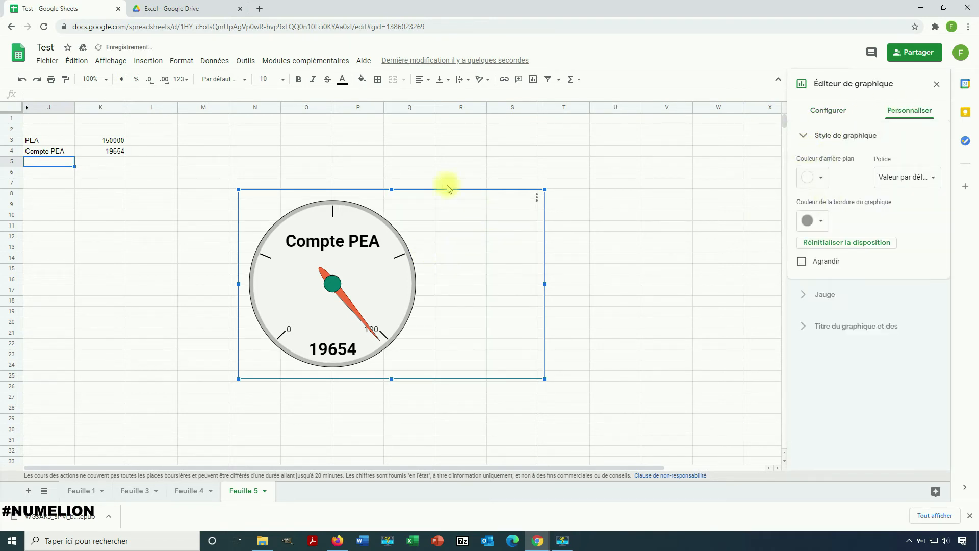
Enlarge the gauge chart so it extends across to column U and up to row 3.
left_click(511, 261)
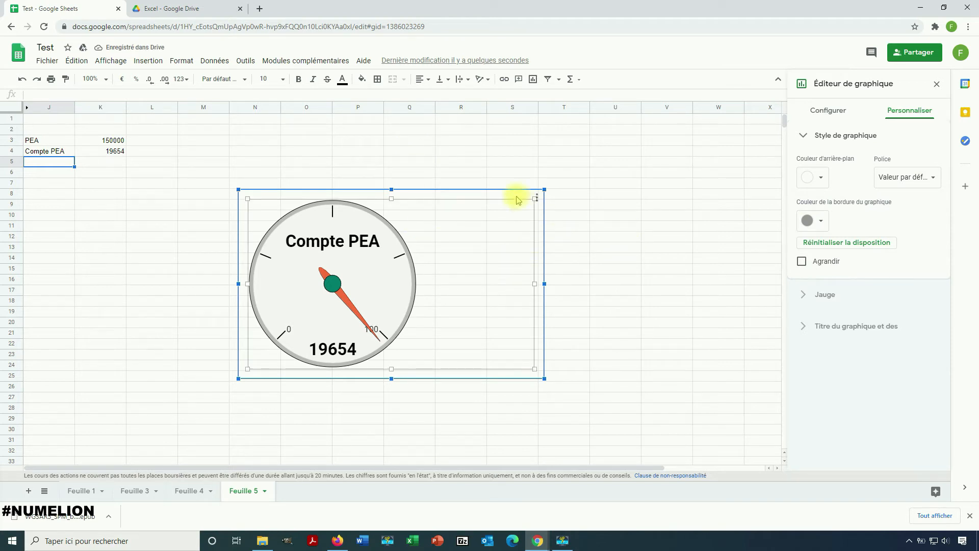
left_click(542, 189)
left_click_drag(559, 188, 626, 138)
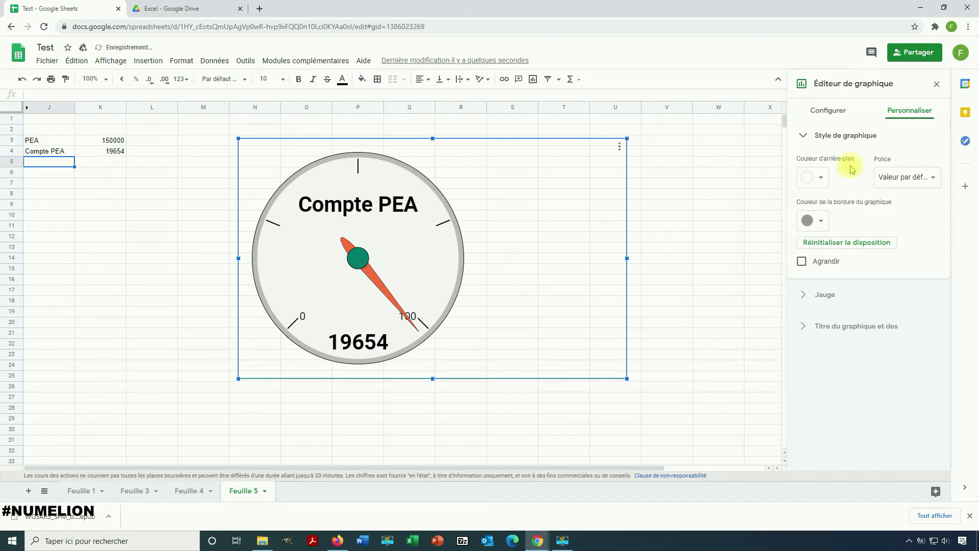
Set the chart's border colour to Aucune and deselect the chart.
left_click(812, 222)
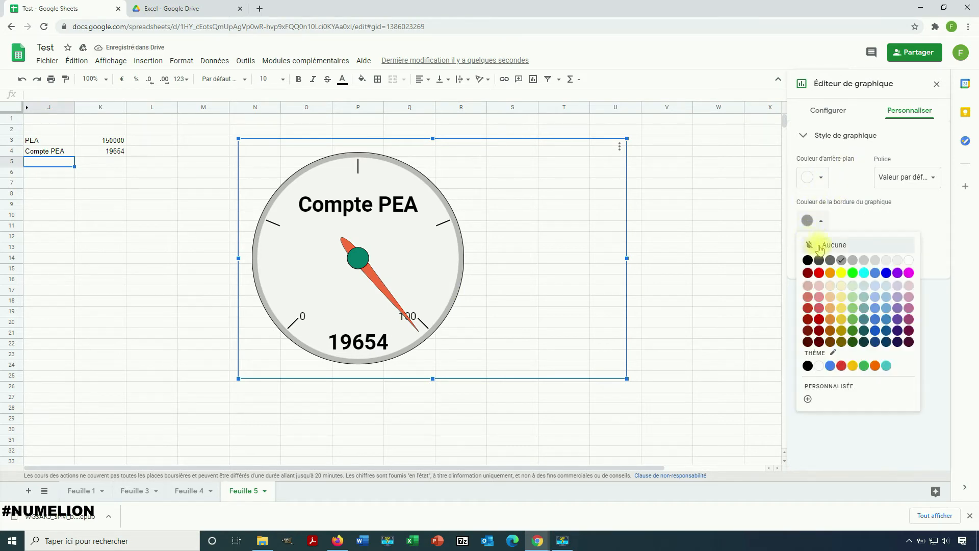
left_click(843, 244)
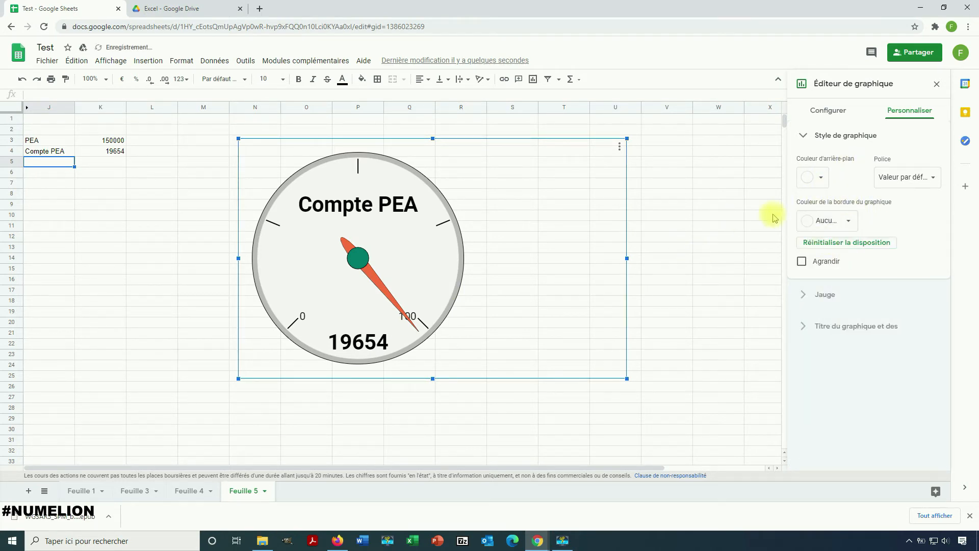
left_click(755, 249)
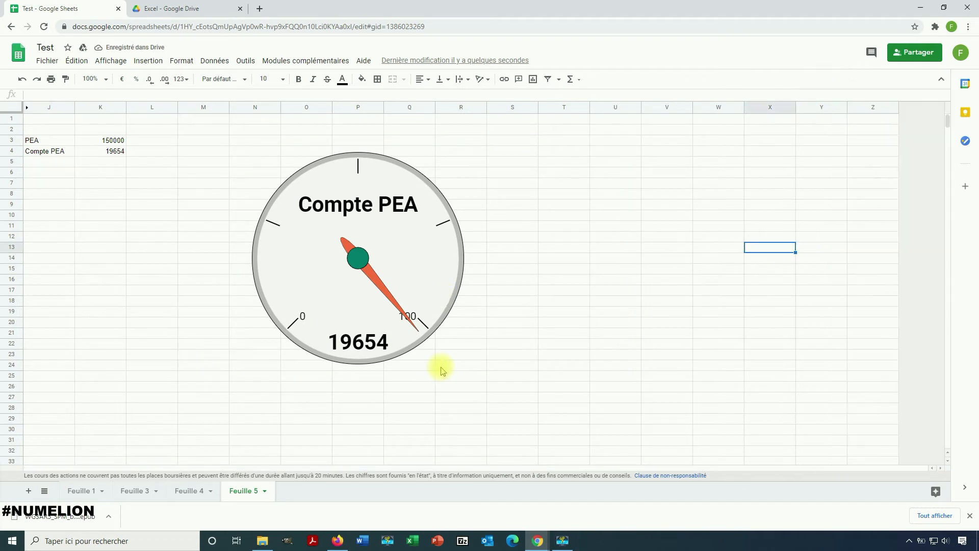
Reopen the gauge chart's customisation settings and set the gauge range maximum to 150000.
left_click(338, 200)
double_click(338, 200)
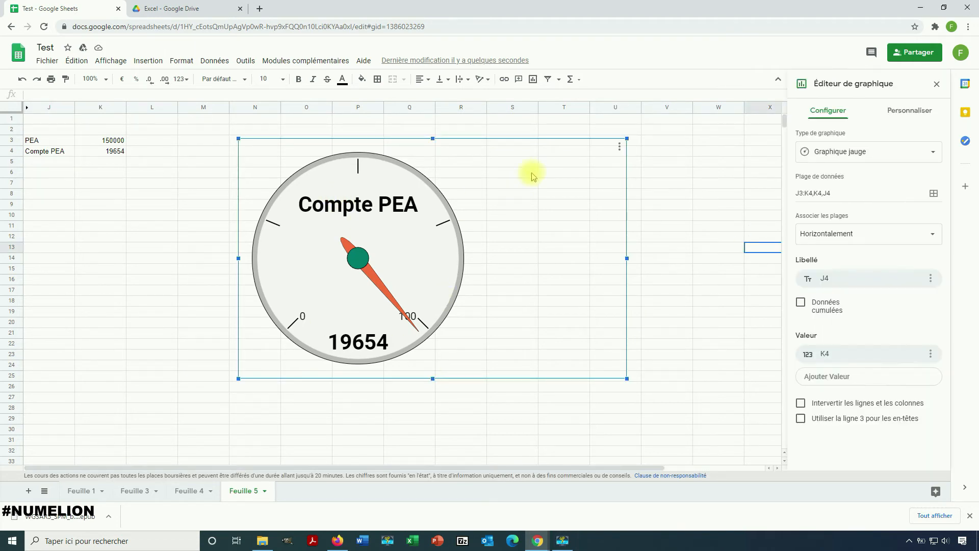
left_click(917, 110)
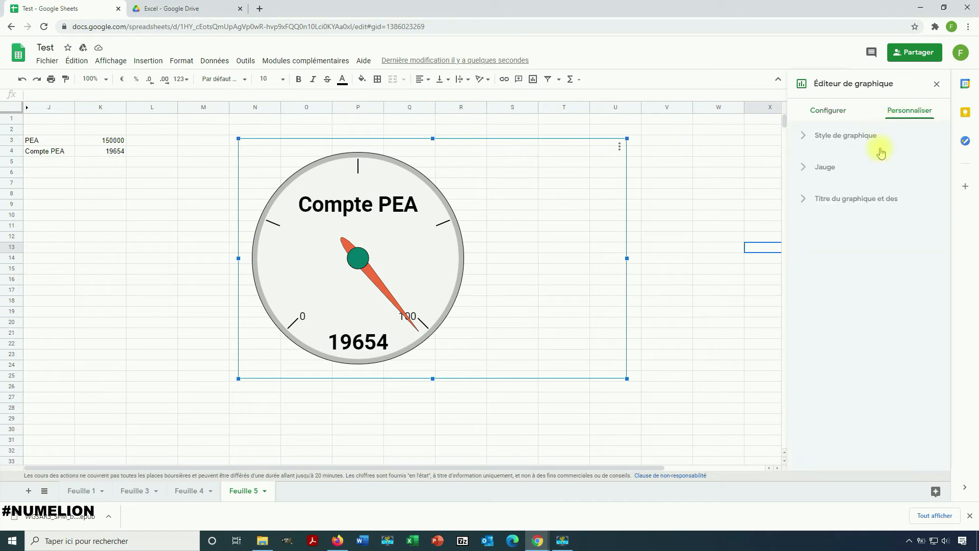
left_click(831, 168)
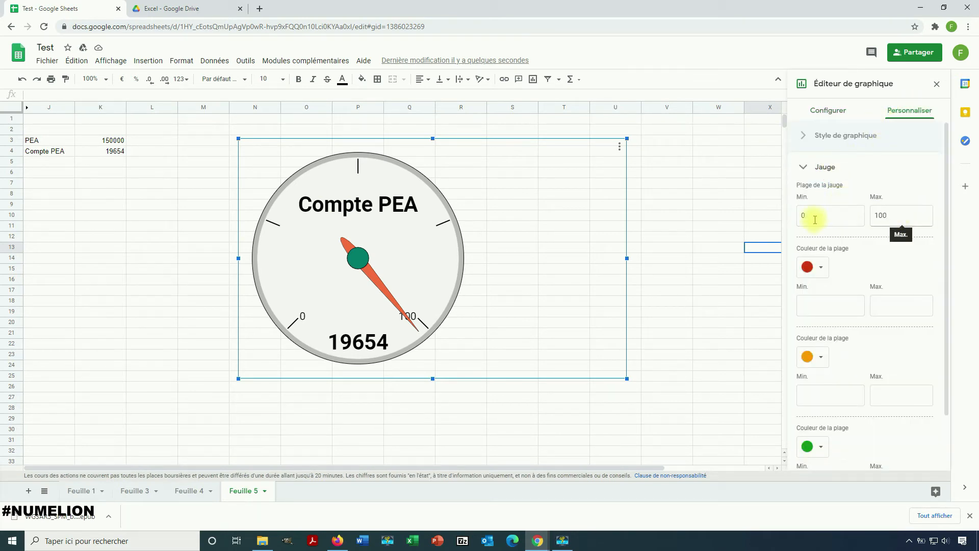
left_click(898, 218)
double_click(886, 217)
left_click(826, 214)
double_click(892, 215)
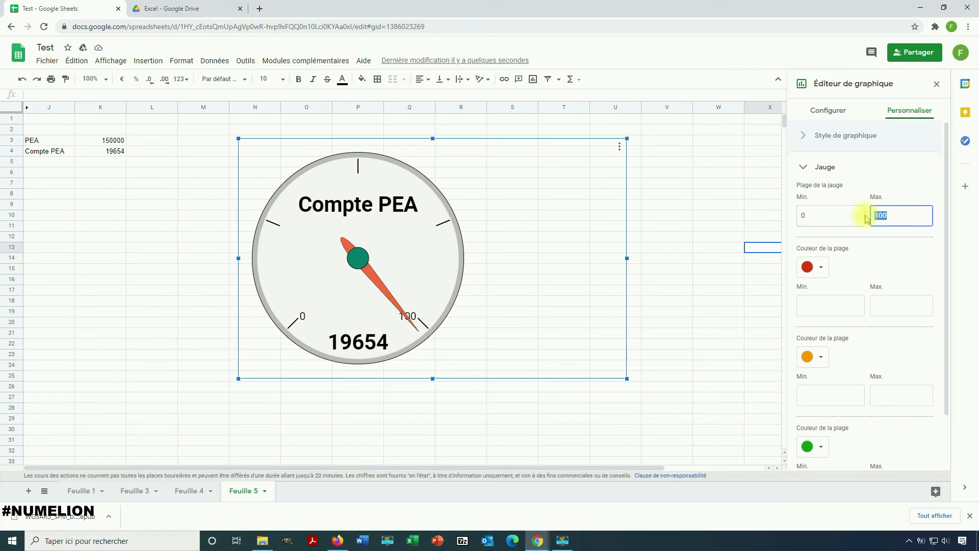
type("150000")
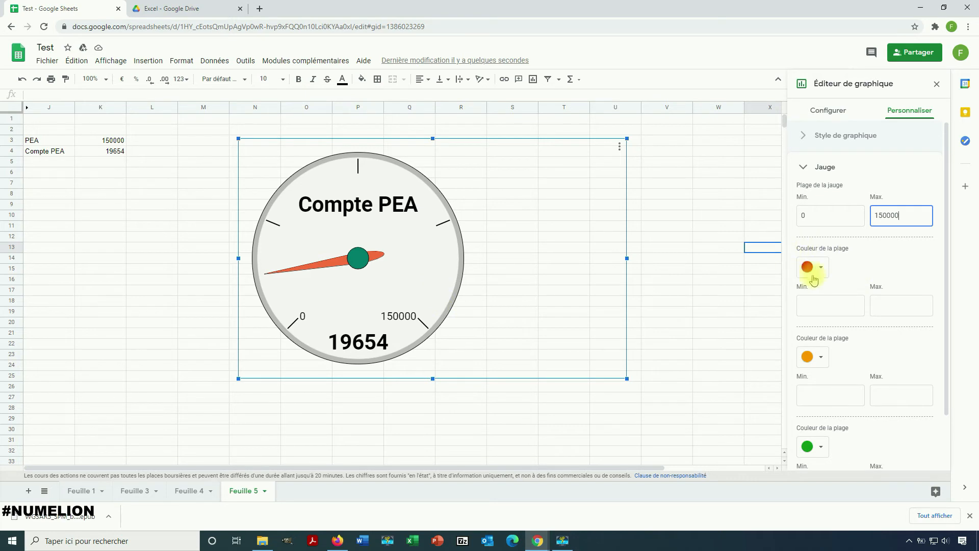
Set the red colour range of the gauge from 0 to 50000.
scroll(842, 289, "down", 1)
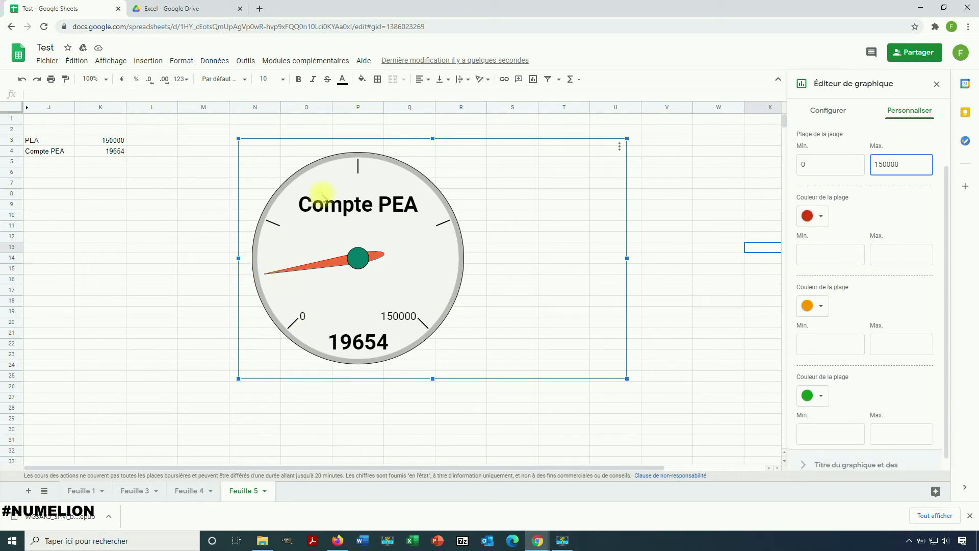
left_click(824, 257)
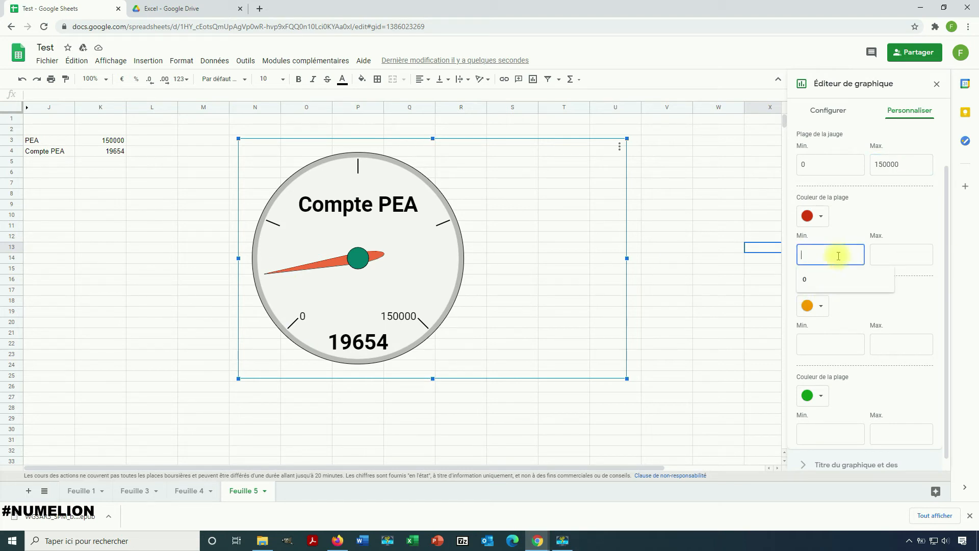
type("0")
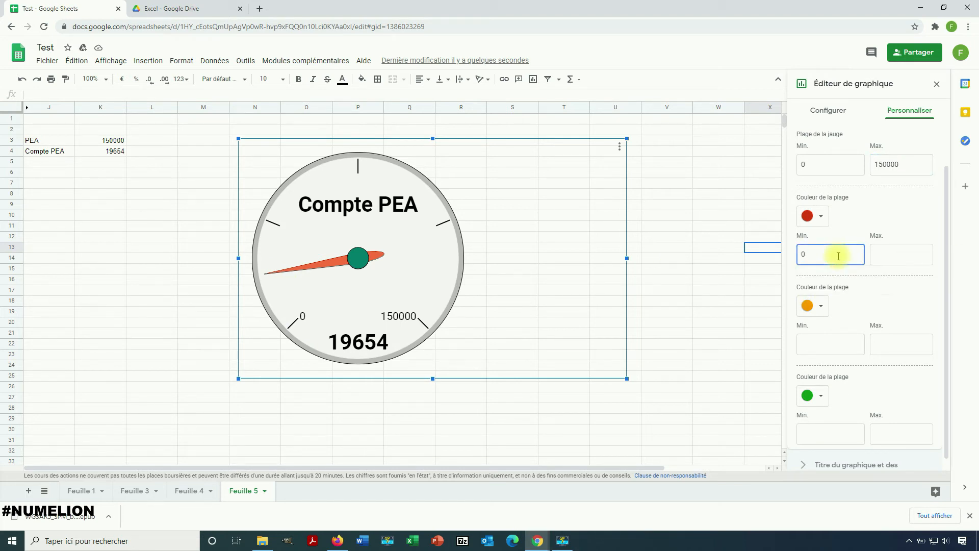
left_click(919, 255)
type("50000")
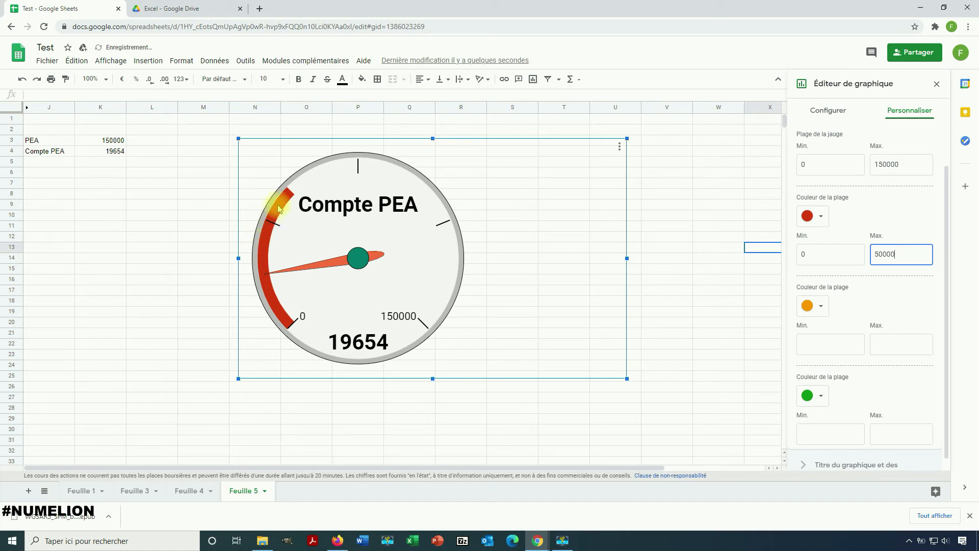
Set the orange colour range of the gauge from 50000 to 100000.
left_click(813, 343)
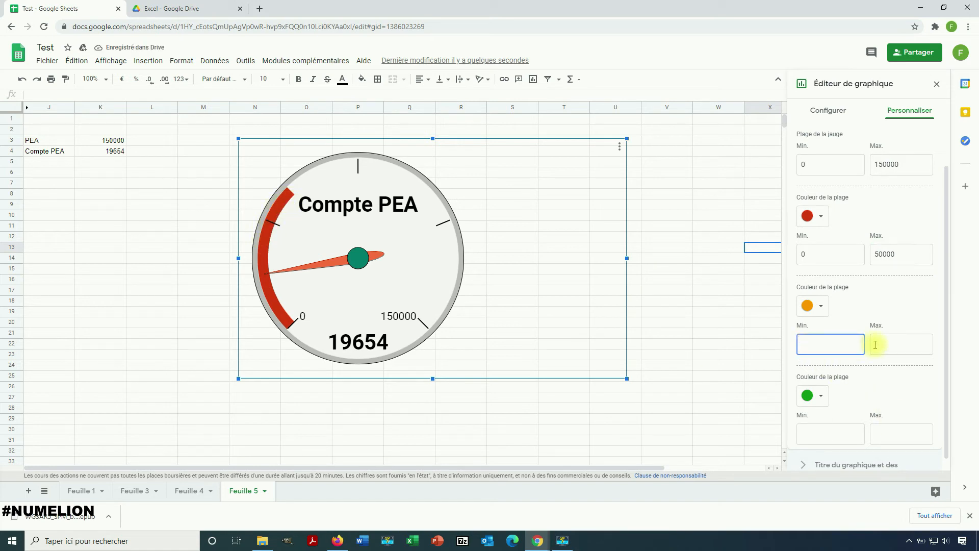
type("50000")
left_click(875, 344)
type("10000")
key("Tab")
left_click(879, 344)
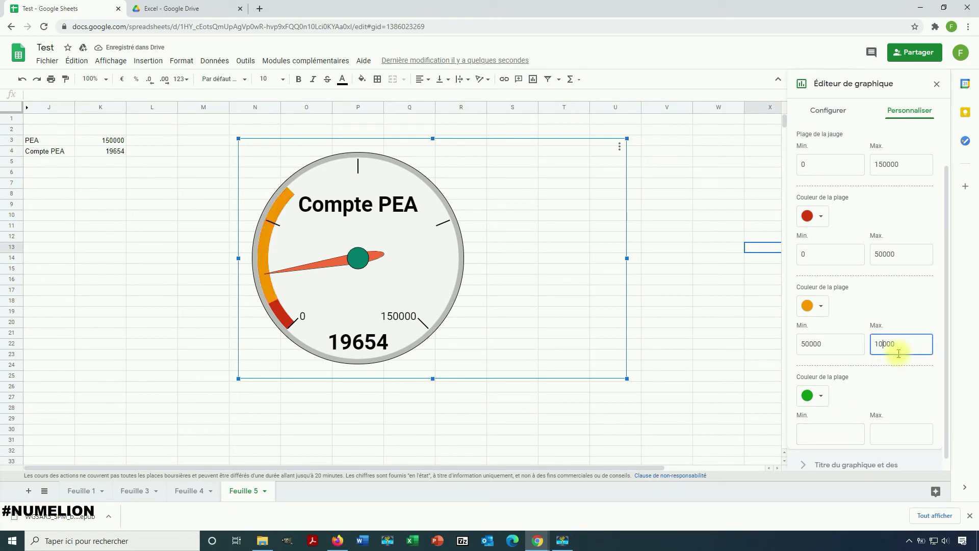
type("0")
Set the green colour range of the gauge from 100000 to 150000.
left_click(860, 437)
type("100")
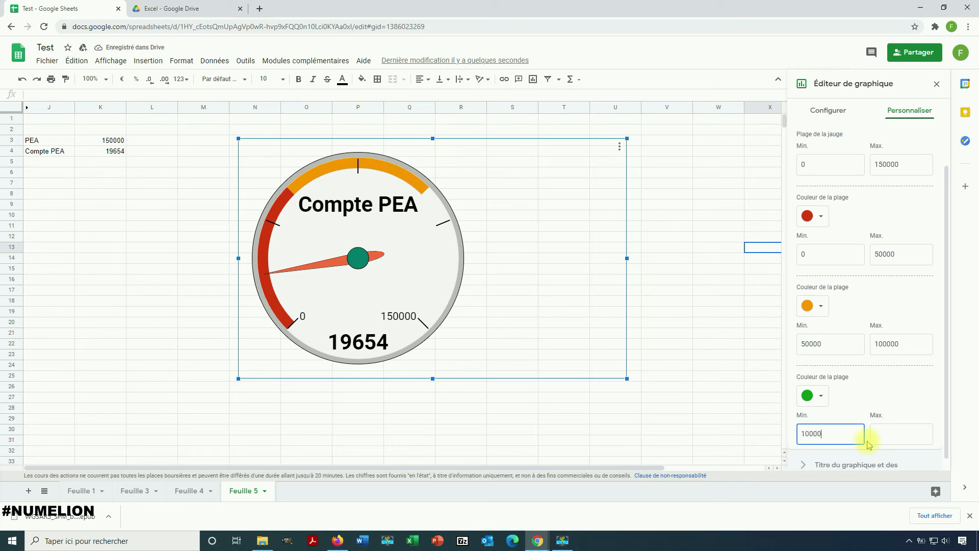
left_click(894, 433)
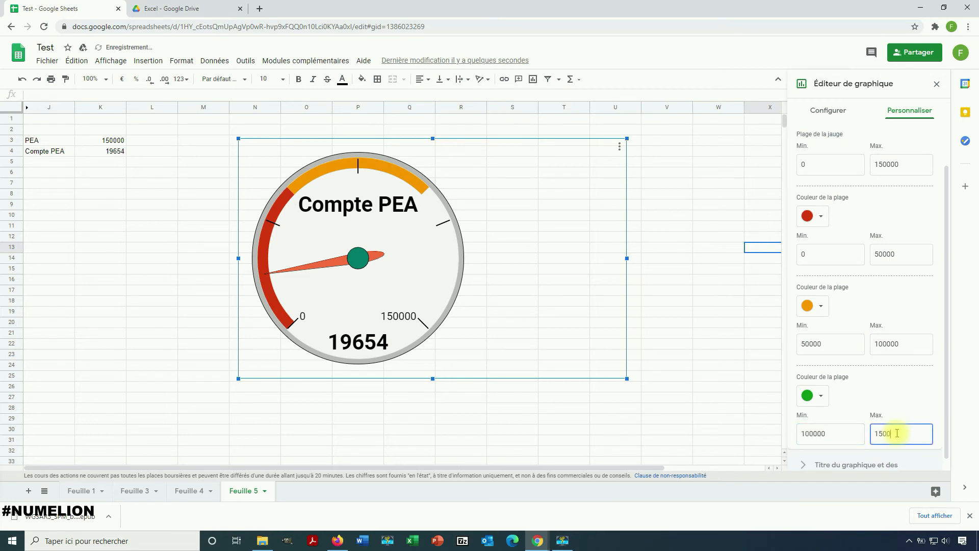
type("150000")
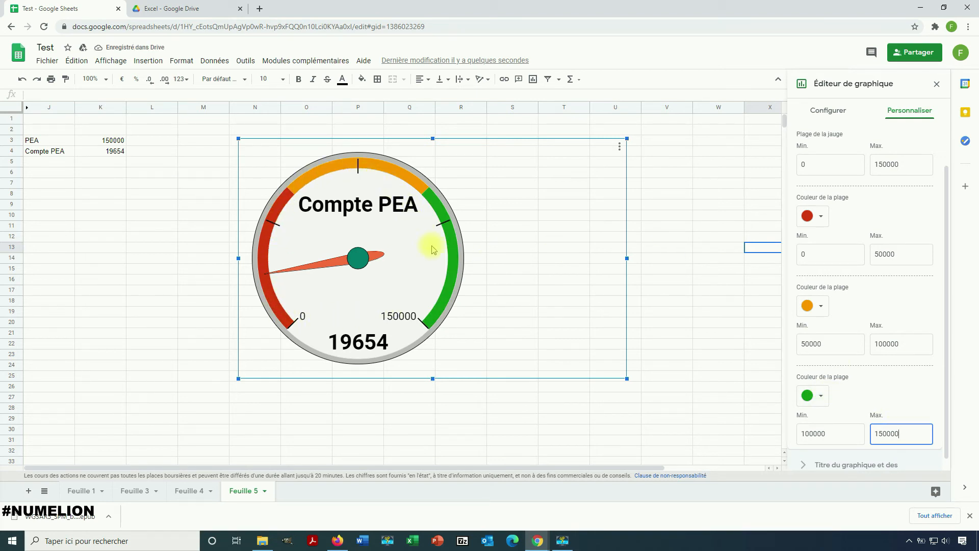
Change the colour of the gauge's 50000 to 100000 range to light yellow and close the chart editor.
left_click(809, 305)
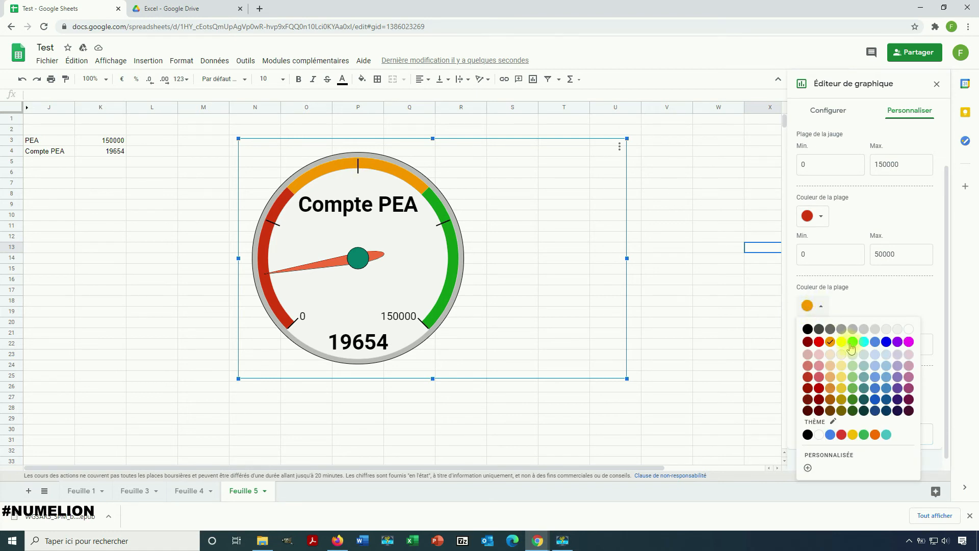
left_click(842, 365)
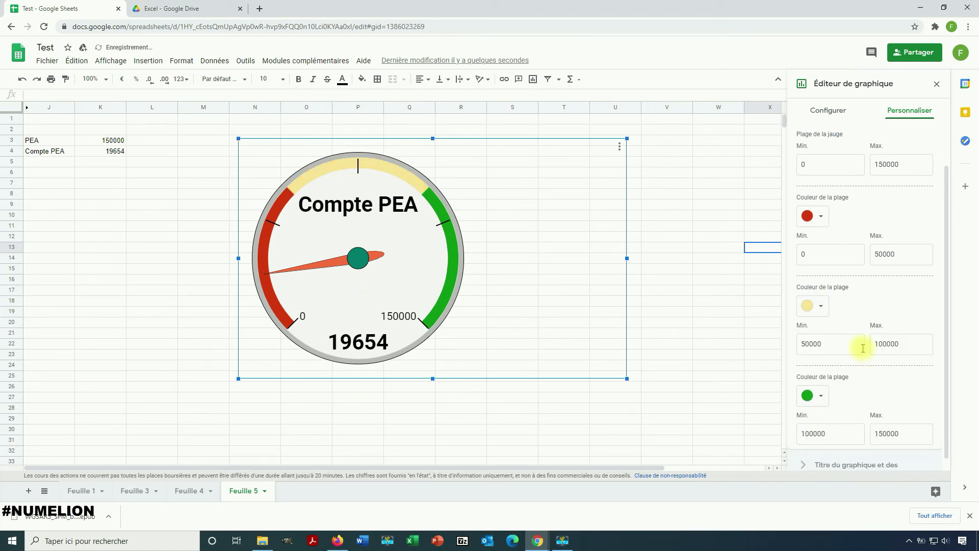
left_click(847, 461)
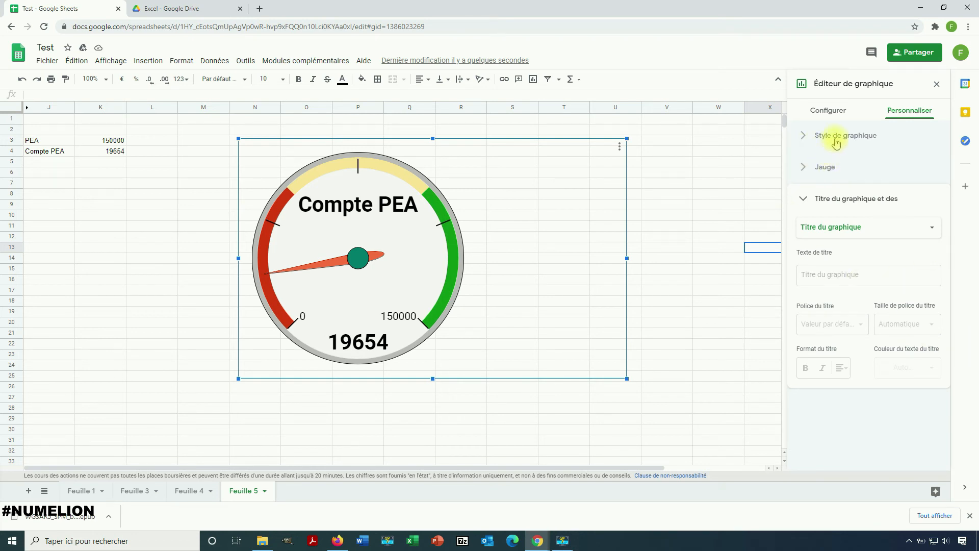
left_click(829, 108)
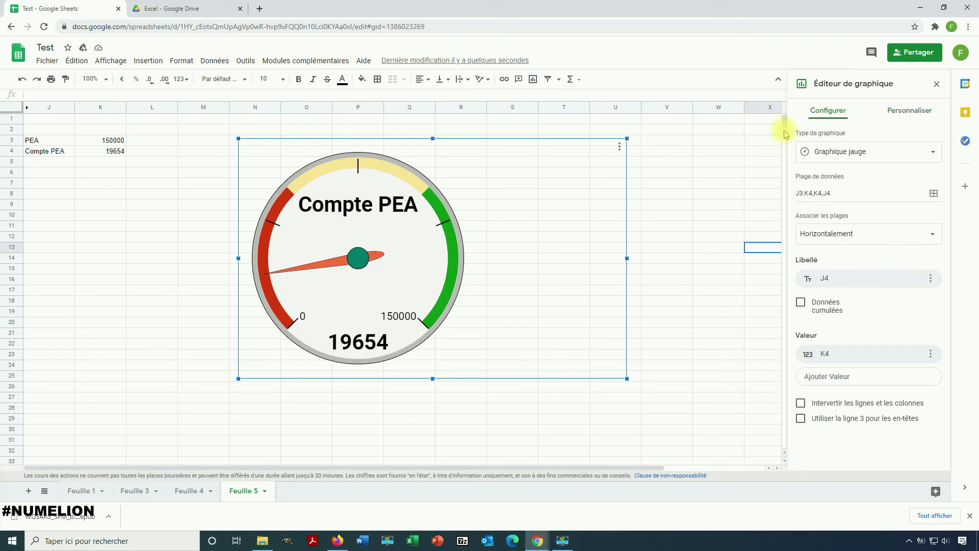
left_click(182, 214)
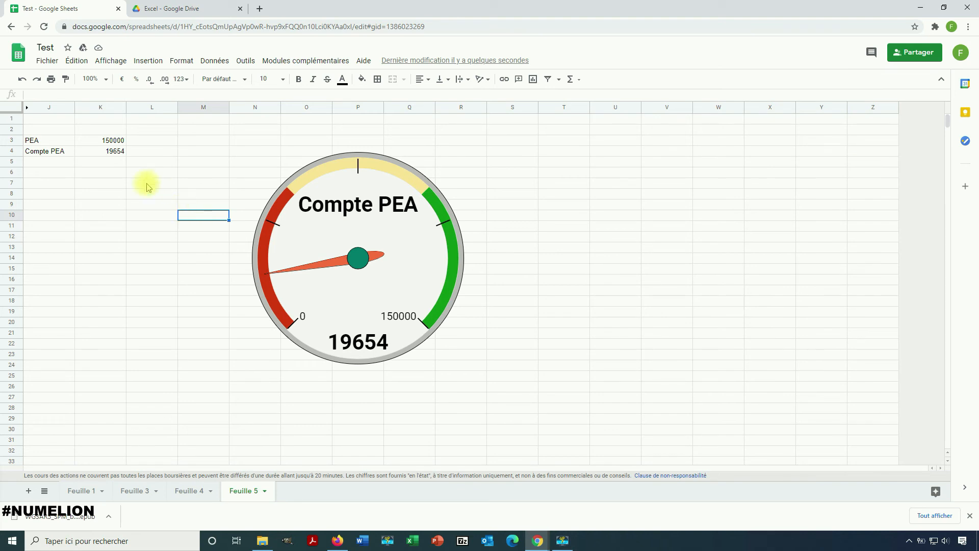
Shorten the gauge's label in cell J4 to PEA.
left_click(114, 151)
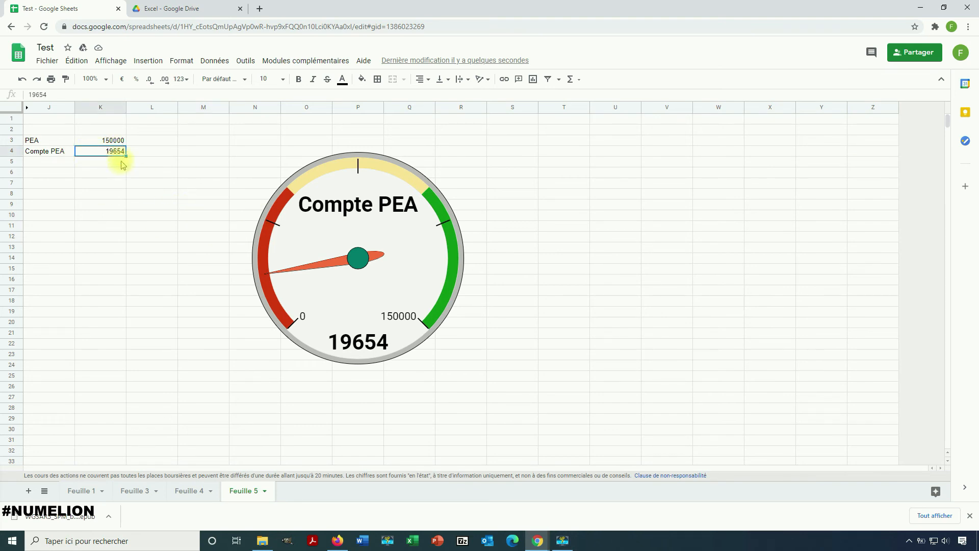
left_click(49, 151)
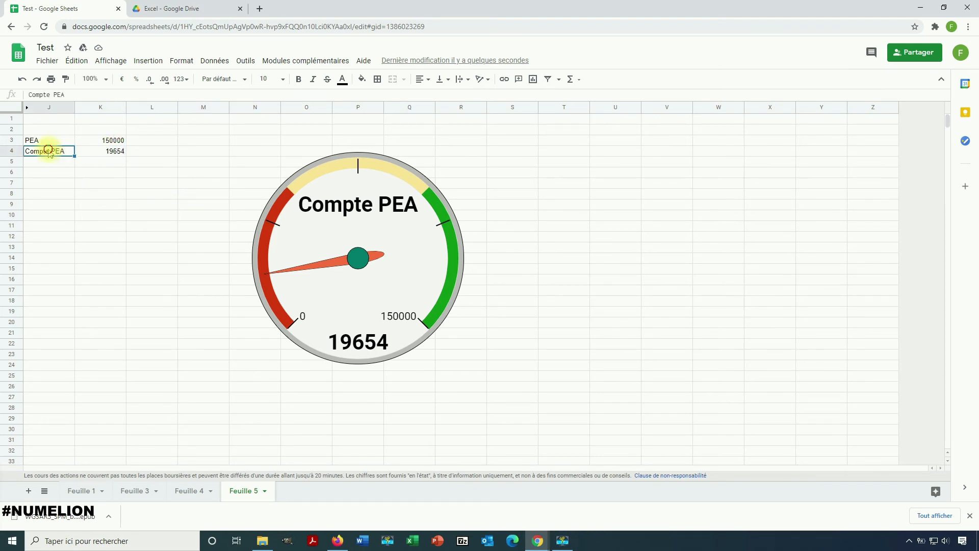
double_click(48, 151)
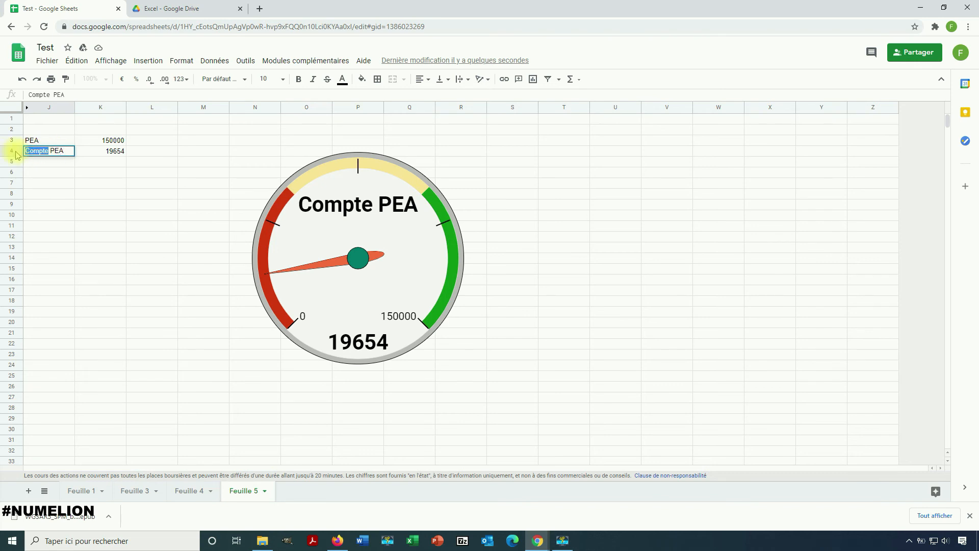
key("BackSpace")
key("Return")
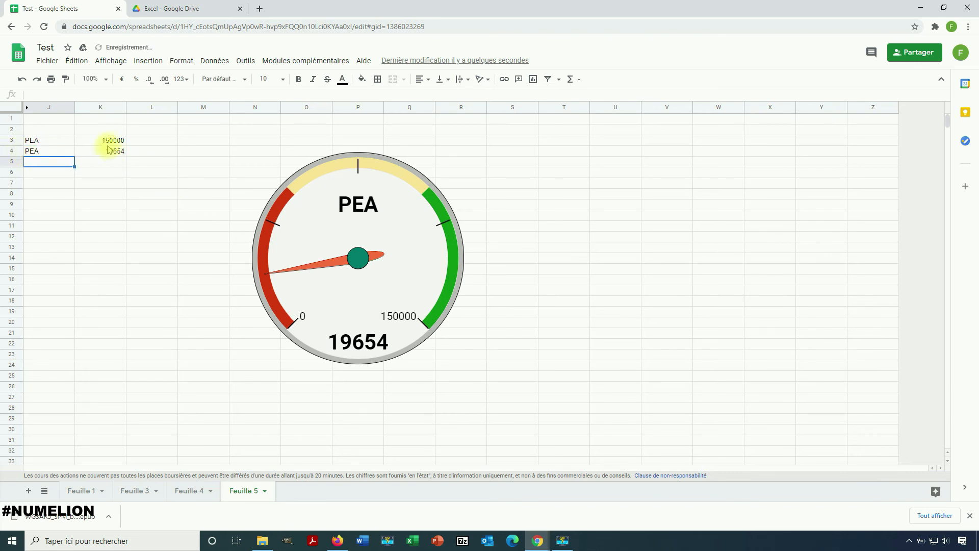
Set the gauge's source value in cell K4 to 35000 and reselect that cell.
left_click(113, 152)
double_click(113, 152)
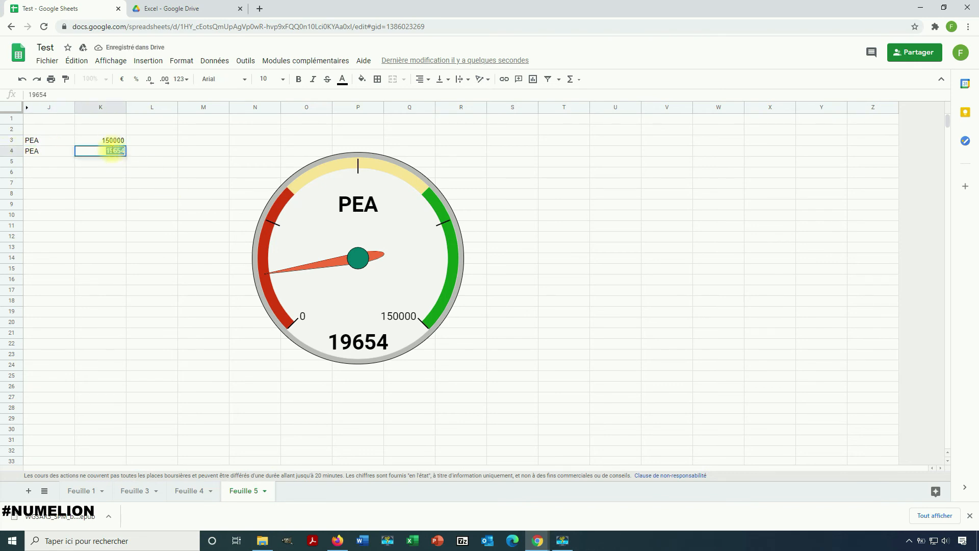
type("35000")
key("Return")
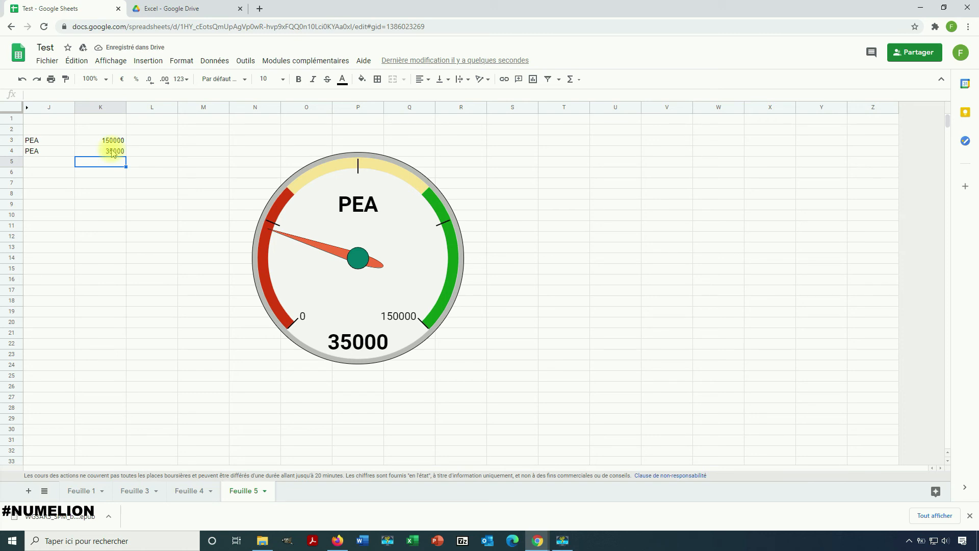
left_click(113, 152)
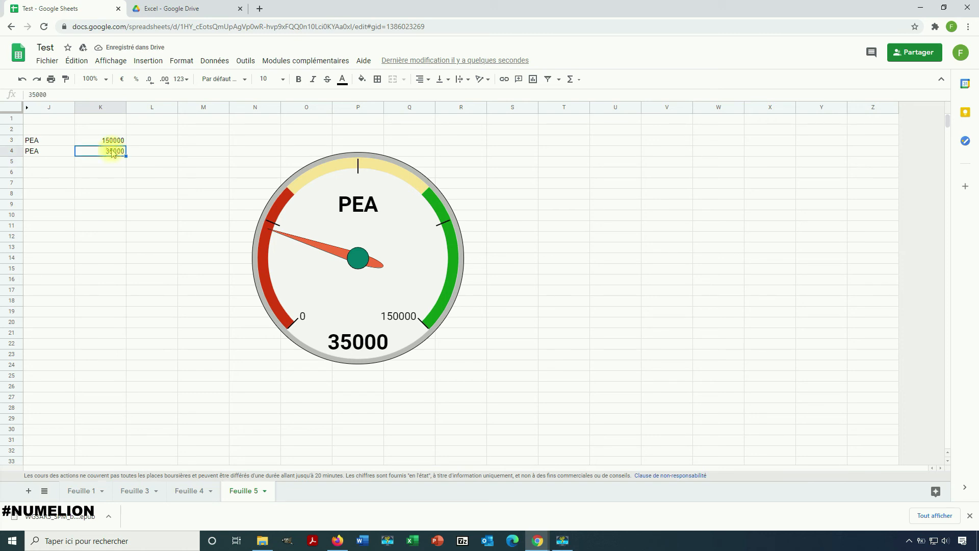